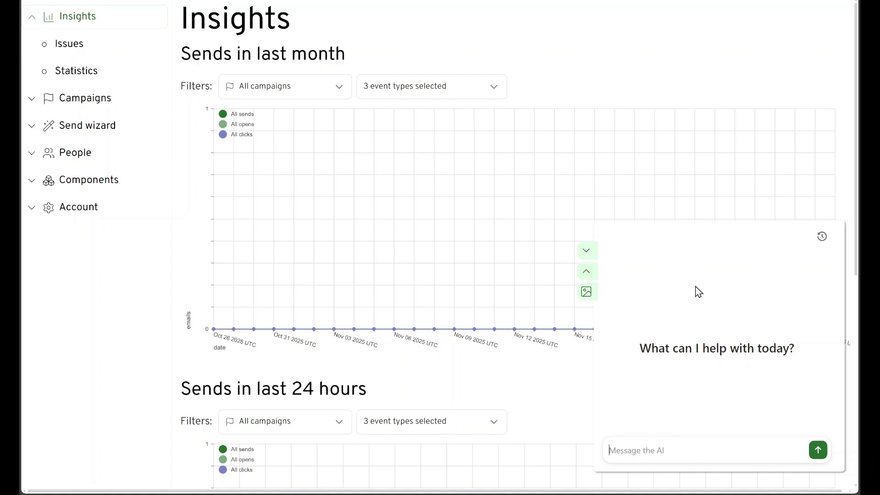
- Send the apple-crisp recipe request to the AI and approve both template-creation calls for 'Happy Thanksgiving — Apple Crisp'
{"action": "key", "text": "ctrl+v"}
{"action": "key", "text": "Return"}
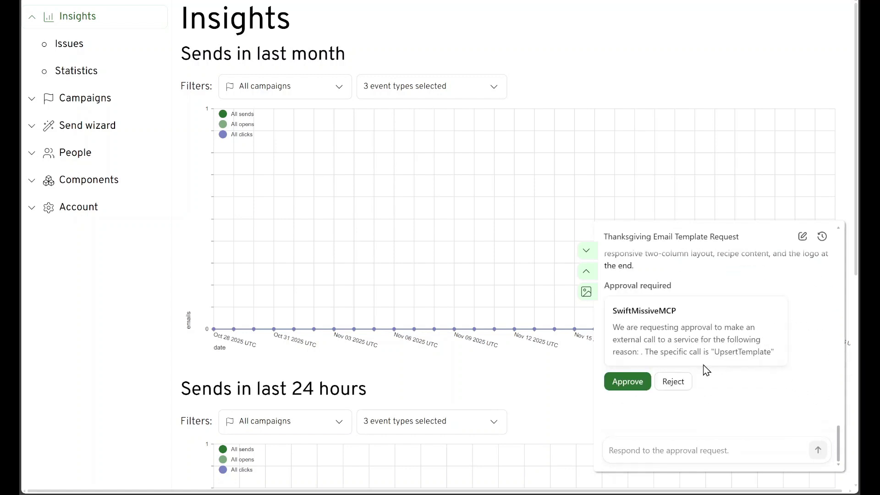
{"action": "left_click", "coordinate": [615, 391]}
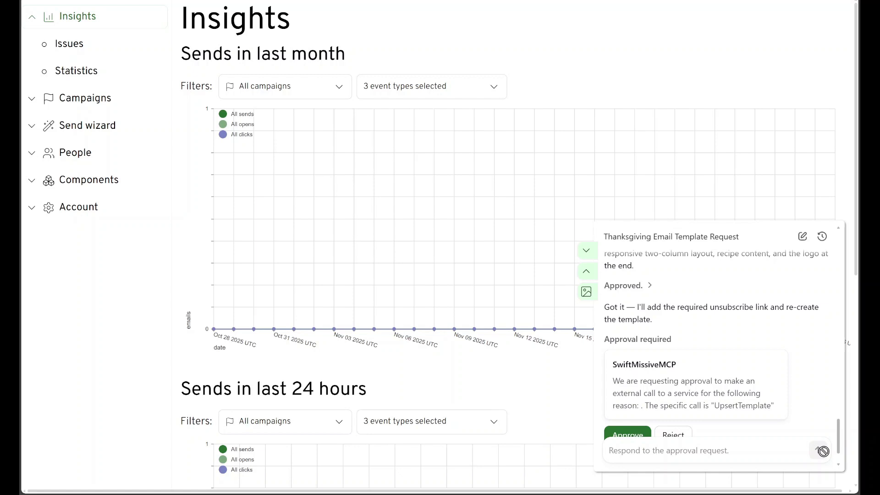
{"action": "scroll", "coordinate": [815, 442], "scroll_direction": "down", "scroll_amount": 2}
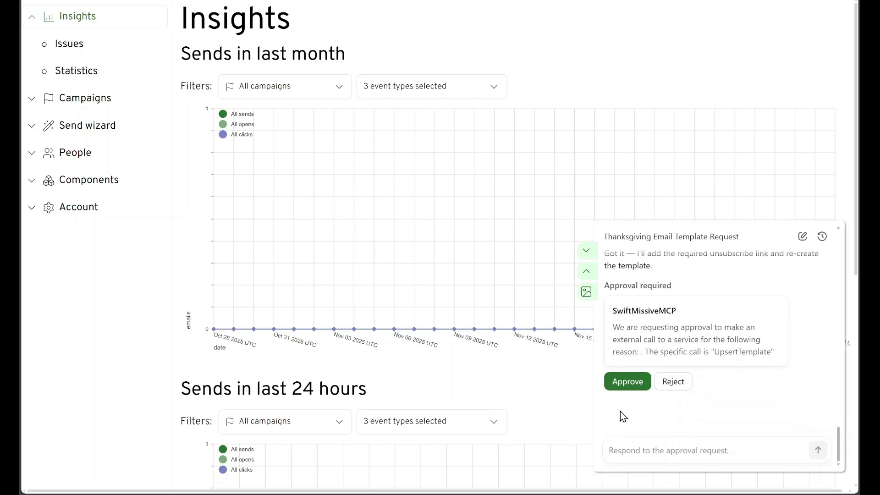
{"action": "left_click", "coordinate": [626, 383]}
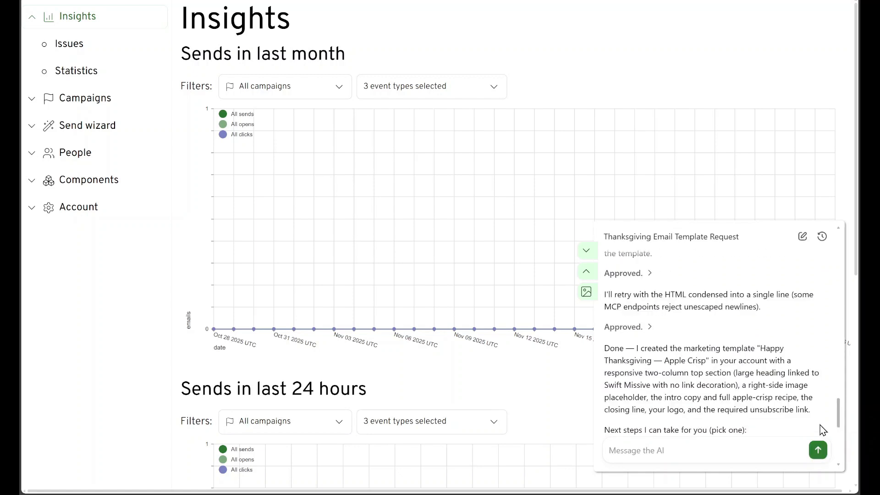
{"action": "scroll", "coordinate": [823, 431], "scroll_direction": "down", "scroll_amount": 4}
{"action": "scroll", "coordinate": [824, 431], "scroll_direction": "down", "scroll_amount": 2}
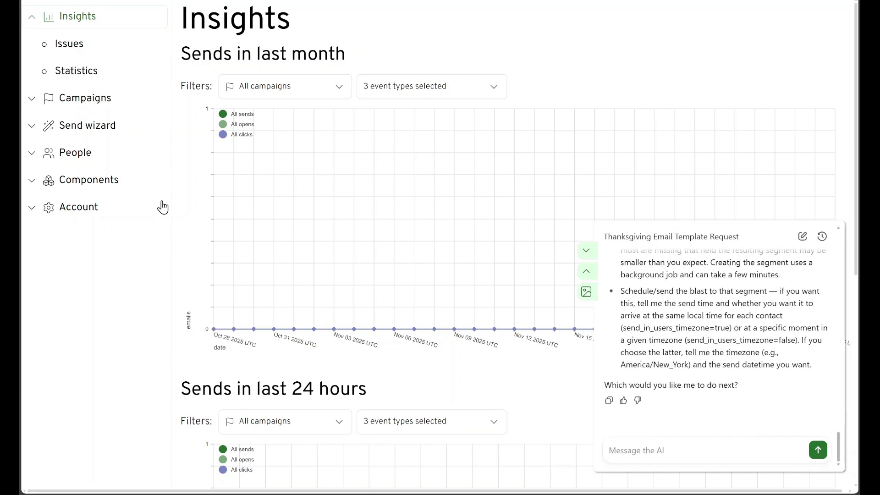
- Open the Apple Crisp template for editing from Components > Templates
{"action": "left_click", "coordinate": [116, 183]}
{"action": "left_click", "coordinate": [197, 84]}
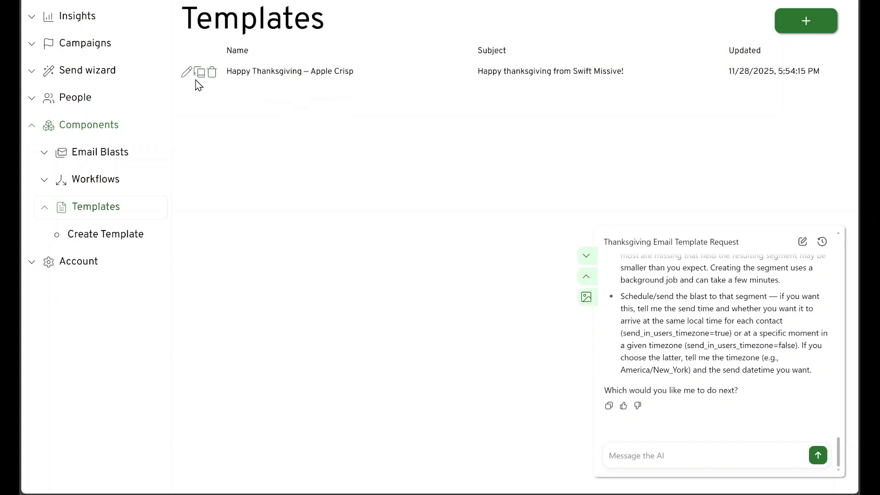
{"action": "left_click", "coordinate": [184, 76]}
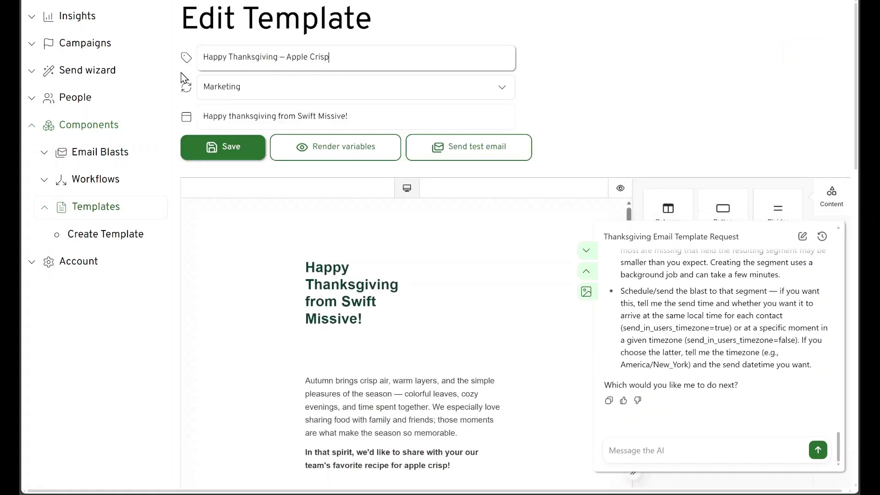
- Scroll through the email preview to review the recipe content
{"action": "scroll", "coordinate": [288, 254], "scroll_direction": "down", "scroll_amount": 3}
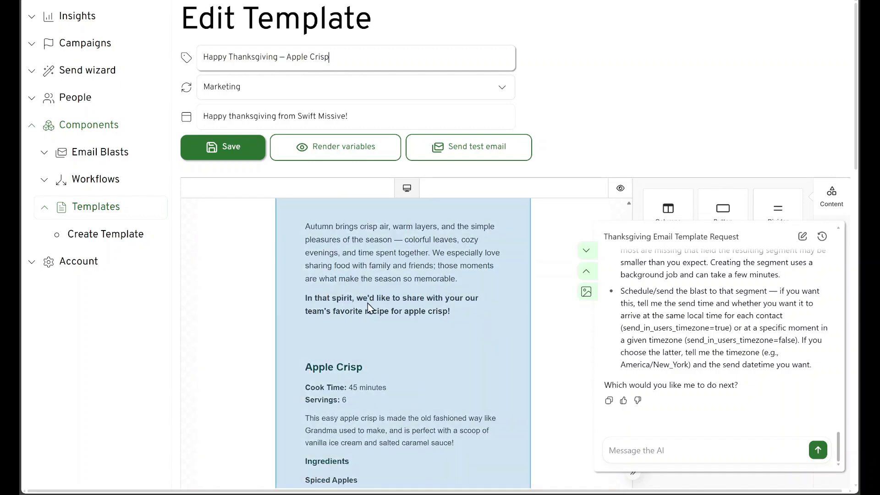
{"action": "scroll", "coordinate": [368, 303], "scroll_direction": "down", "scroll_amount": 5}
{"action": "scroll", "coordinate": [368, 304], "scroll_direction": "down", "scroll_amount": 10}
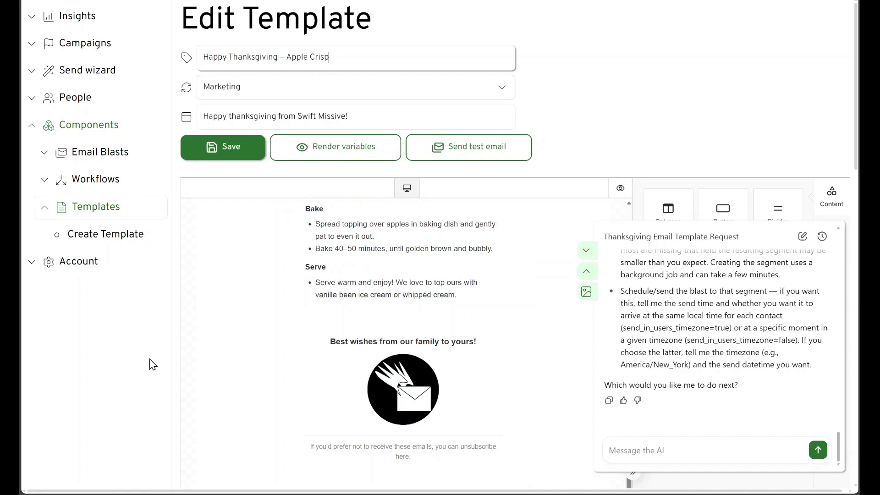
{"action": "scroll", "coordinate": [393, 280], "scroll_direction": "up", "scroll_amount": 15}
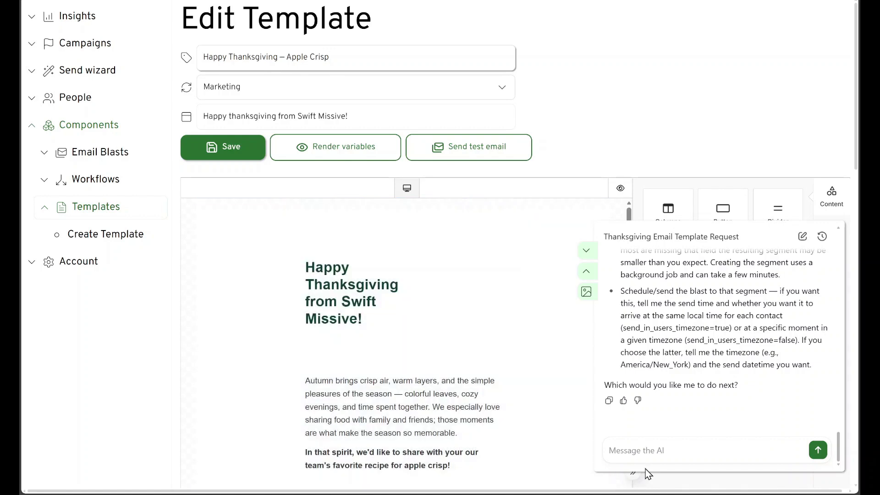
{"action": "scroll", "coordinate": [429, 371], "scroll_direction": "down", "scroll_amount": 2}
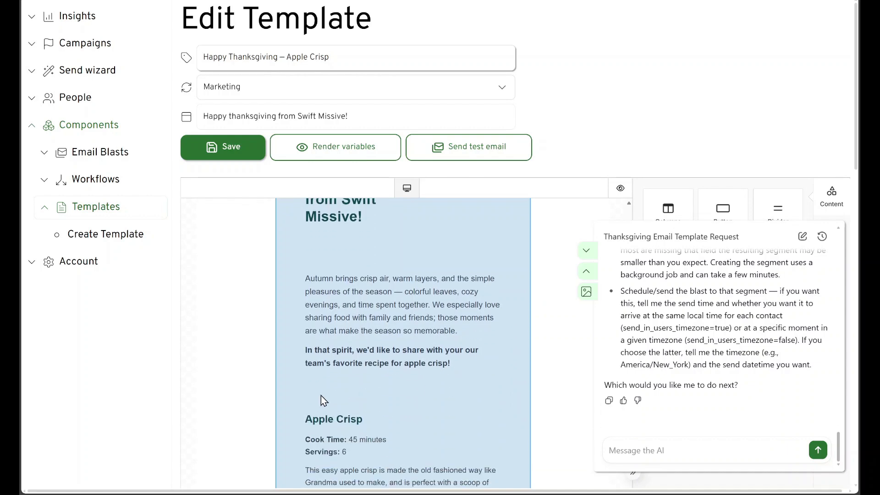
{"action": "scroll", "coordinate": [462, 365], "scroll_direction": "down", "scroll_amount": 12}
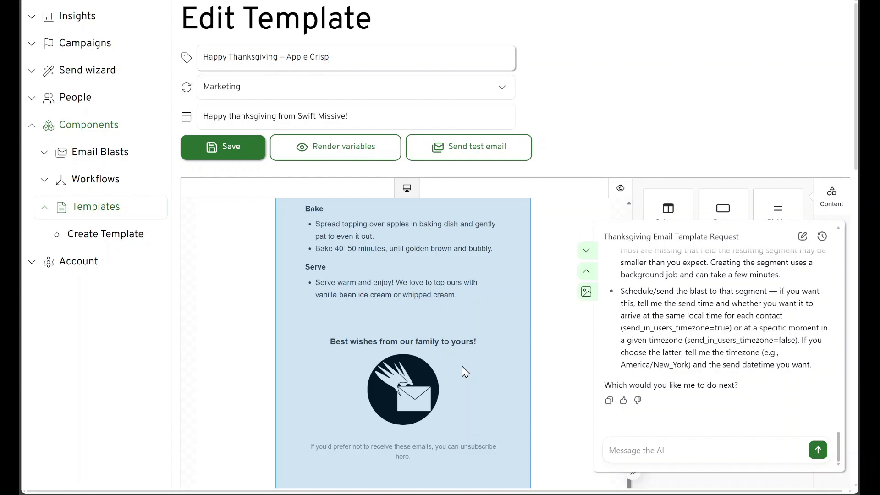
{"action": "scroll", "coordinate": [462, 366], "scroll_direction": "up", "scroll_amount": 12}
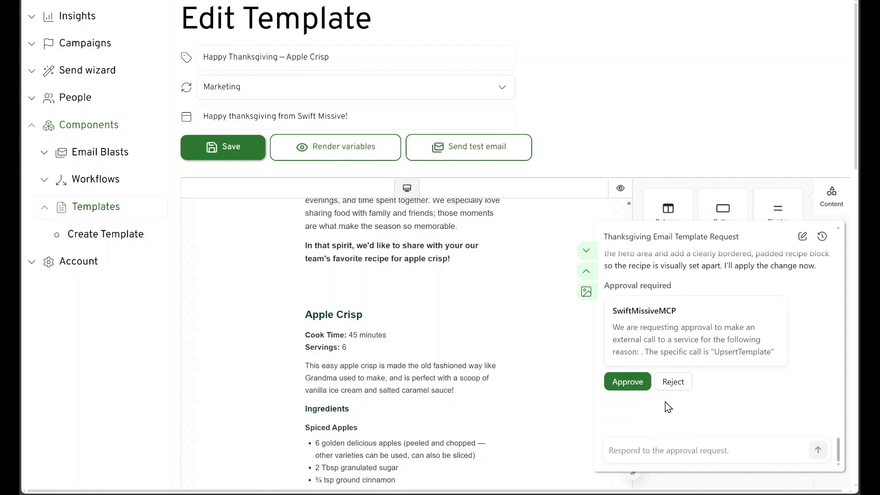
- Approve the AI's update adding the turkey image and bordered recipe box, then reload the template
{"action": "left_click", "coordinate": [629, 383]}
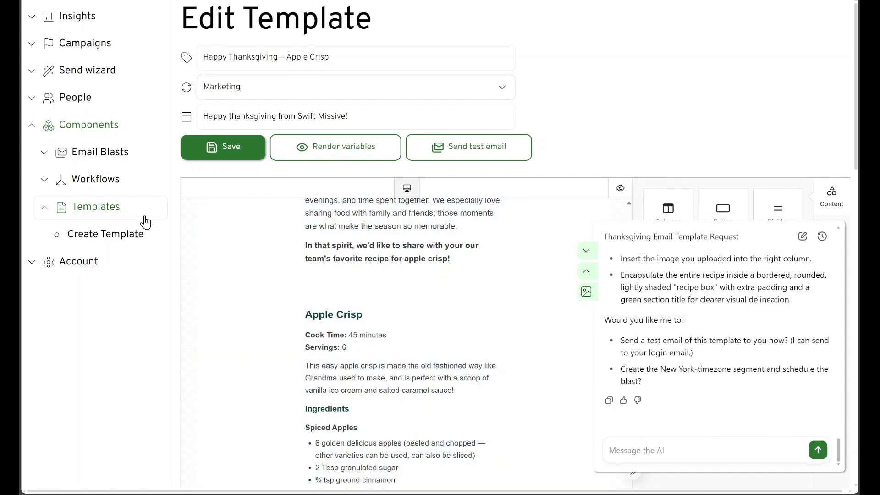
{"action": "left_click", "coordinate": [146, 222]}
{"action": "left_click", "coordinate": [188, 72]}
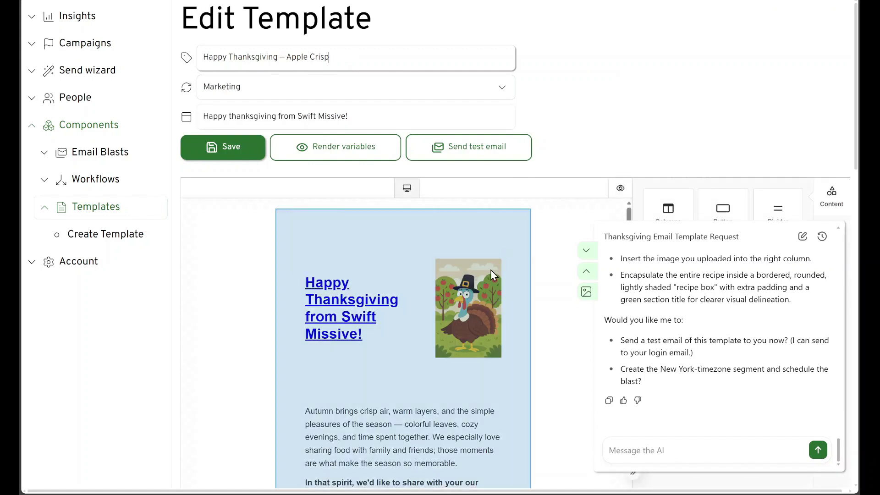
- Preview the rendered email at mobile 360px width
{"action": "left_click", "coordinate": [621, 188]}
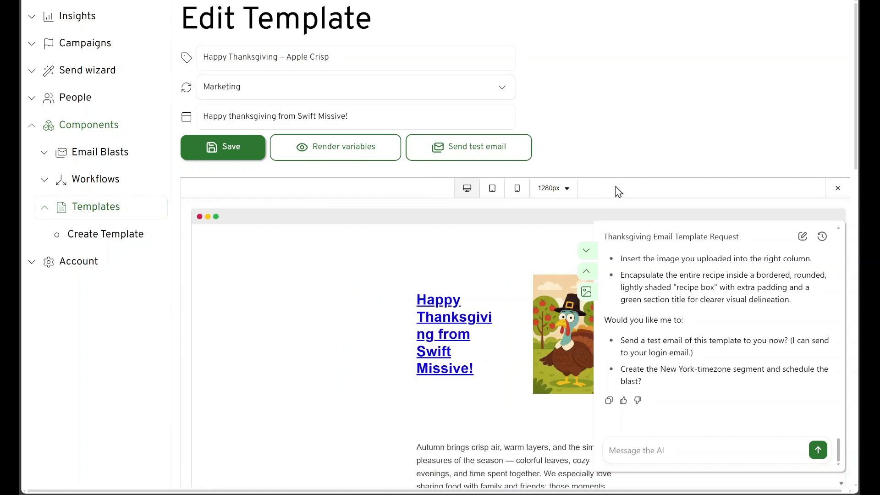
{"action": "left_click", "coordinate": [518, 188]}
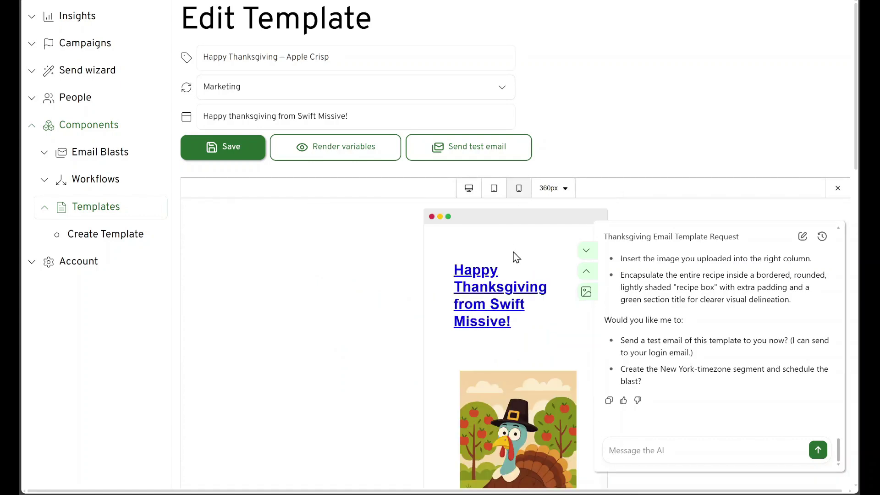
{"action": "scroll", "coordinate": [513, 251], "scroll_direction": "down", "scroll_amount": 5}
{"action": "scroll", "coordinate": [513, 251], "scroll_direction": "up", "scroll_amount": 3}
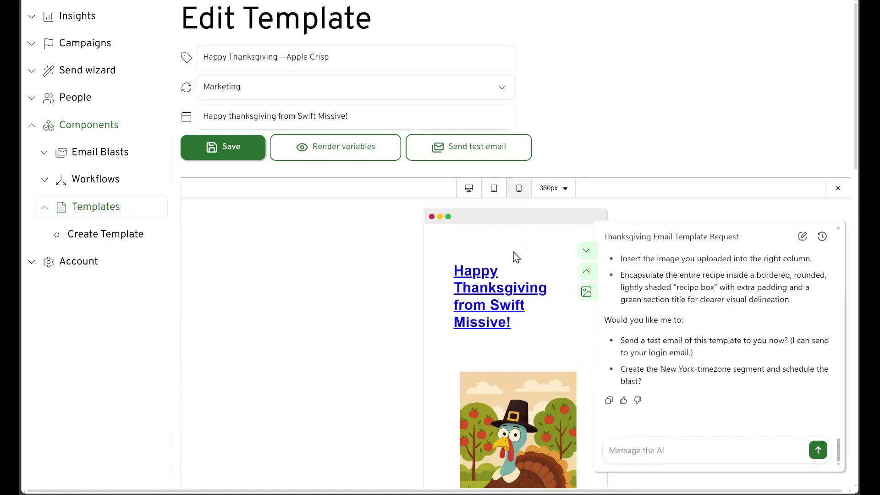
- Switch the preview back to 1280px desktop width and scroll through the recipe box
{"action": "left_click", "coordinate": [469, 189]}
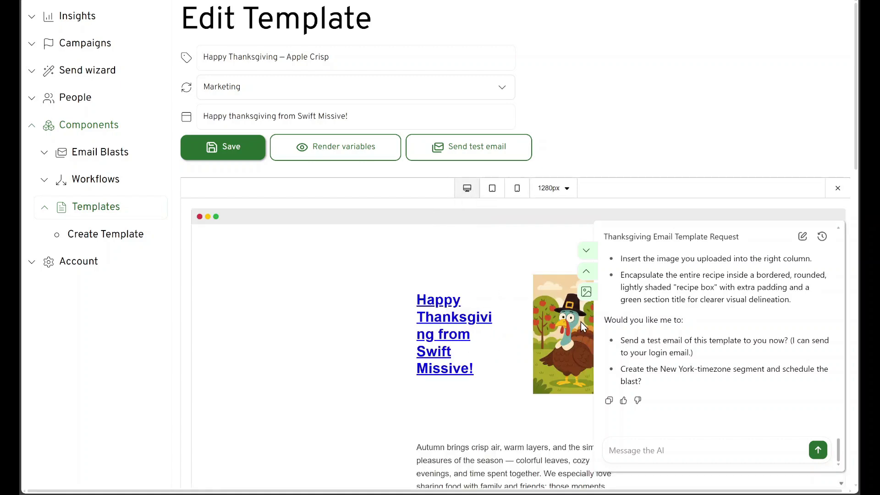
{"action": "scroll", "coordinate": [579, 323], "scroll_direction": "down", "scroll_amount": 5}
{"action": "scroll", "coordinate": [482, 151], "scroll_direction": "down", "scroll_amount": 5}
{"action": "scroll", "coordinate": [486, 128], "scroll_direction": "down", "scroll_amount": 1}
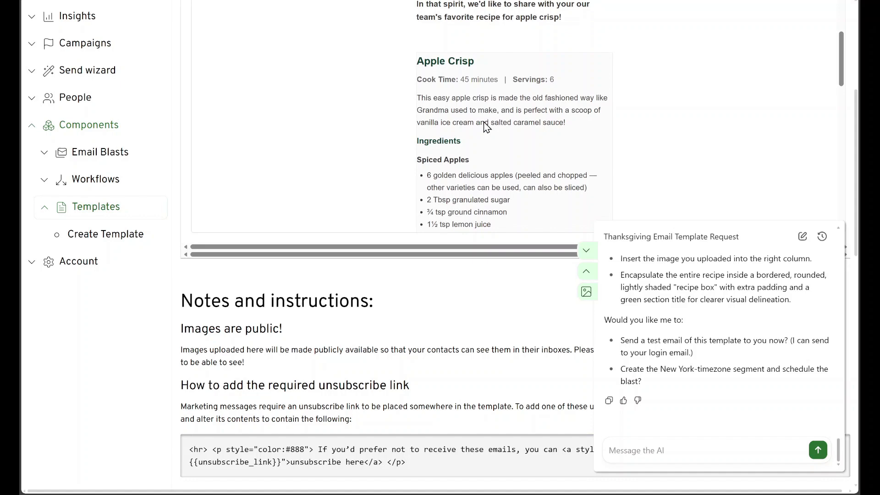
{"action": "scroll", "coordinate": [487, 127], "scroll_direction": "down", "scroll_amount": 10}
{"action": "scroll", "coordinate": [483, 122], "scroll_direction": "up", "scroll_amount": 10}
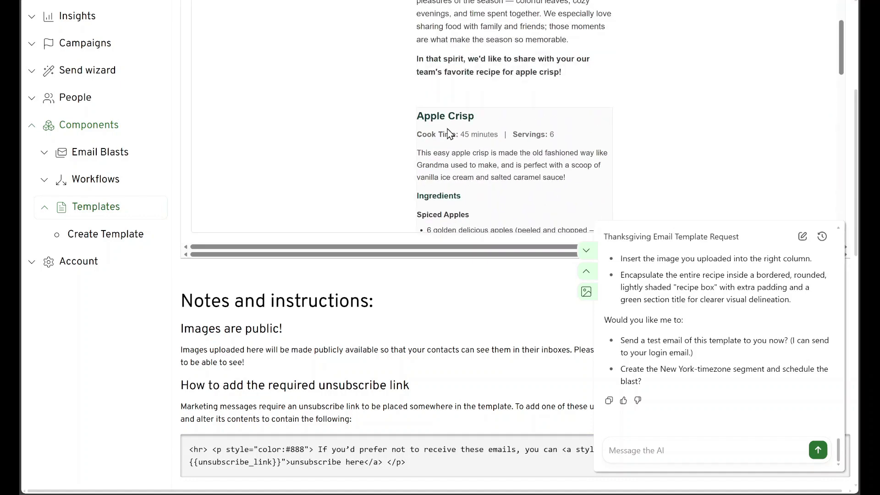
{"action": "scroll", "coordinate": [468, 187], "scroll_direction": "up", "scroll_amount": 5}
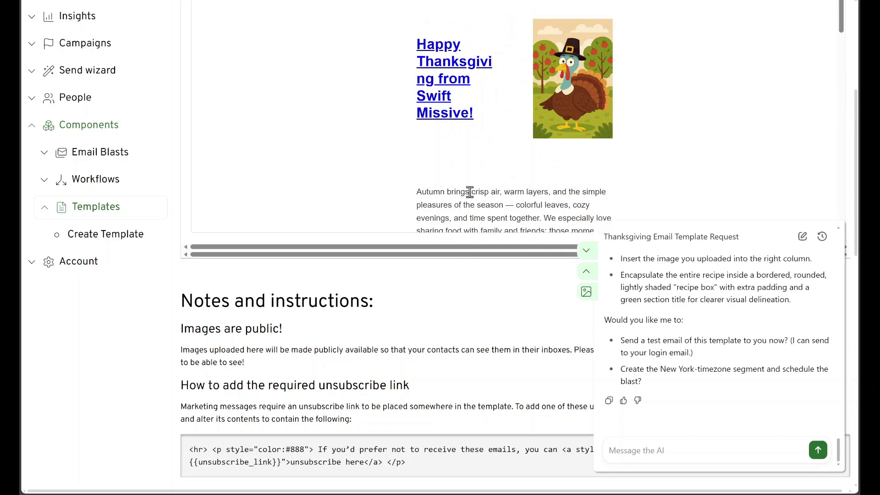
- Request image-left layout, a black non-underlined heading link and more recipe padding, then reload the template
{"action": "left_click", "coordinate": [665, 450]}
{"action": "type", "text": "put the image on the left and text on the right.  make the link text black and without an underline.  add more padding around the recipe"}
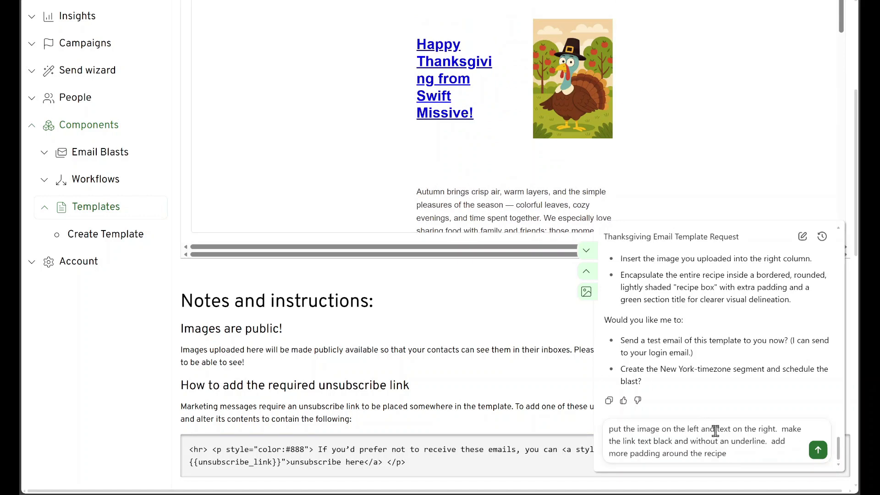
{"action": "left_click", "coordinate": [819, 451]}
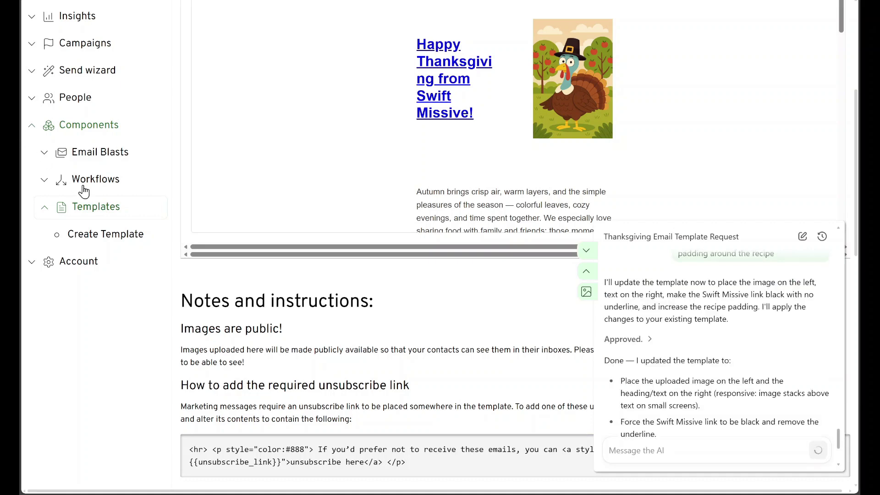
{"action": "left_click", "coordinate": [90, 206]}
{"action": "left_click", "coordinate": [188, 71]}
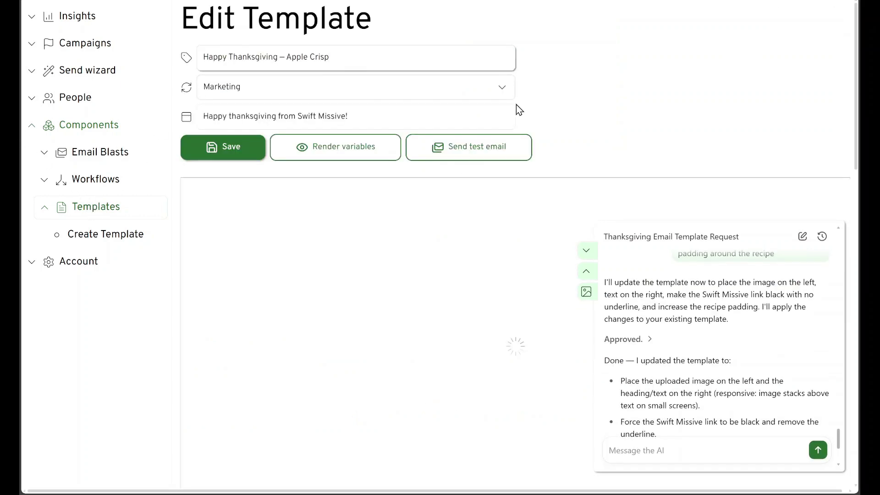
- Scroll through the template preview to check the current layout
{"action": "scroll", "coordinate": [516, 106], "scroll_direction": "down", "scroll_amount": 2}
{"action": "scroll", "coordinate": [516, 105], "scroll_direction": "down", "scroll_amount": 1}
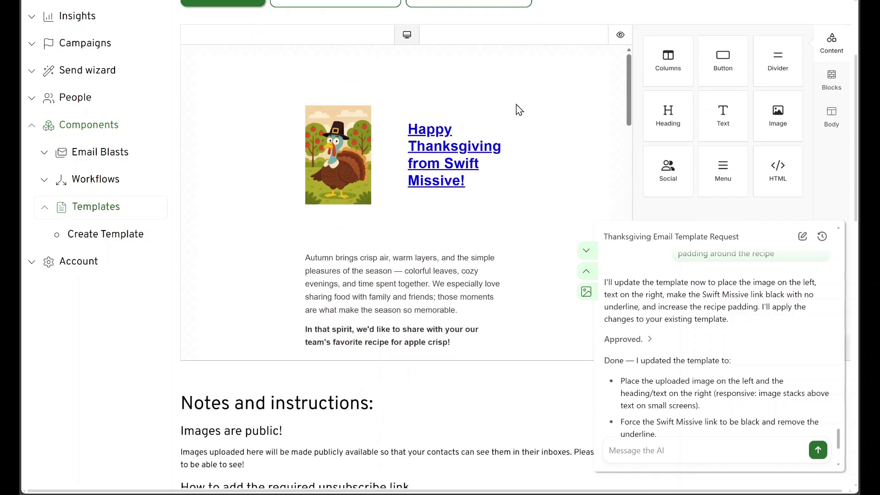
{"action": "scroll", "coordinate": [465, 188], "scroll_direction": "down", "scroll_amount": 3}
{"action": "scroll", "coordinate": [466, 188], "scroll_direction": "down", "scroll_amount": 10}
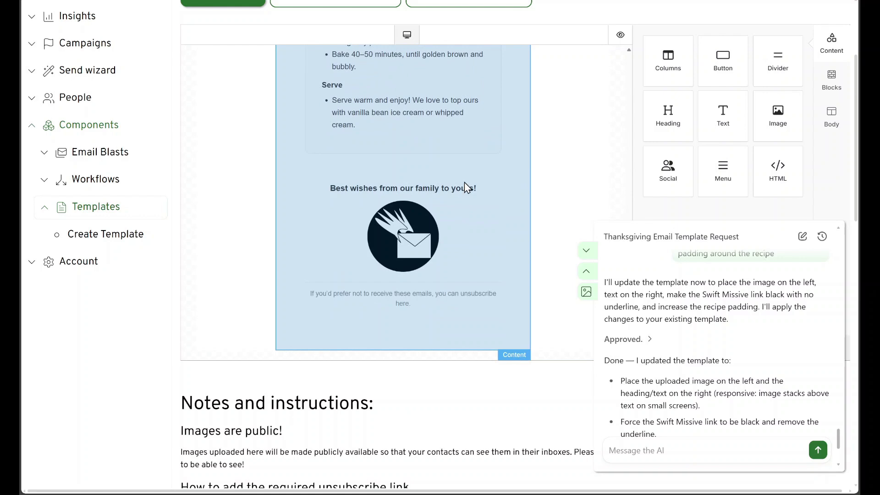
{"action": "scroll", "coordinate": [466, 188], "scroll_direction": "up", "scroll_amount": 15}
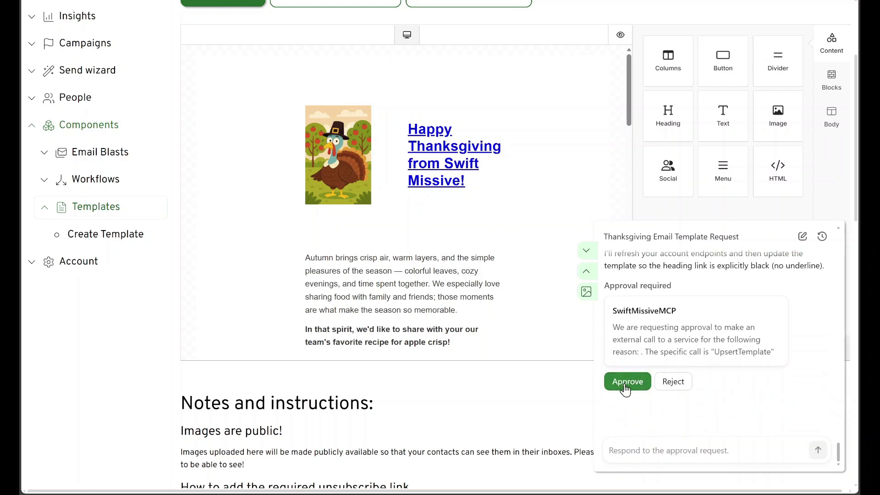
- Approve the AI's template save and reopen the template to confirm the black heading
{"action": "left_click", "coordinate": [628, 384]}
{"action": "left_click", "coordinate": [187, 73]}
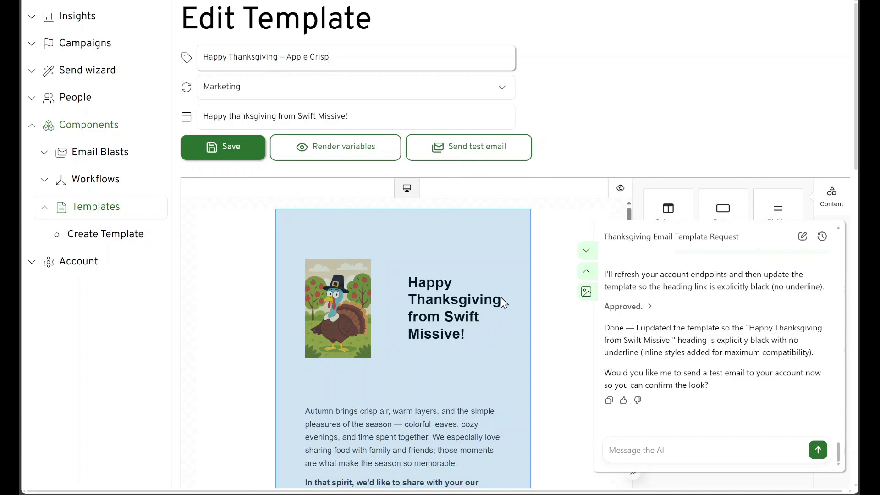
{"action": "scroll", "coordinate": [501, 298], "scroll_direction": "down", "scroll_amount": 10}
{"action": "scroll", "coordinate": [502, 299], "scroll_direction": "down", "scroll_amount": 2}
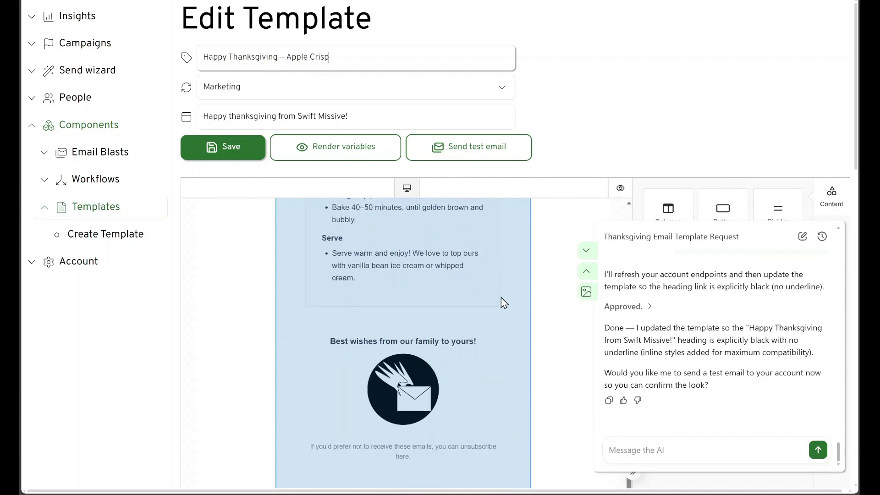
{"action": "scroll", "coordinate": [501, 298], "scroll_direction": "up", "scroll_amount": 12}
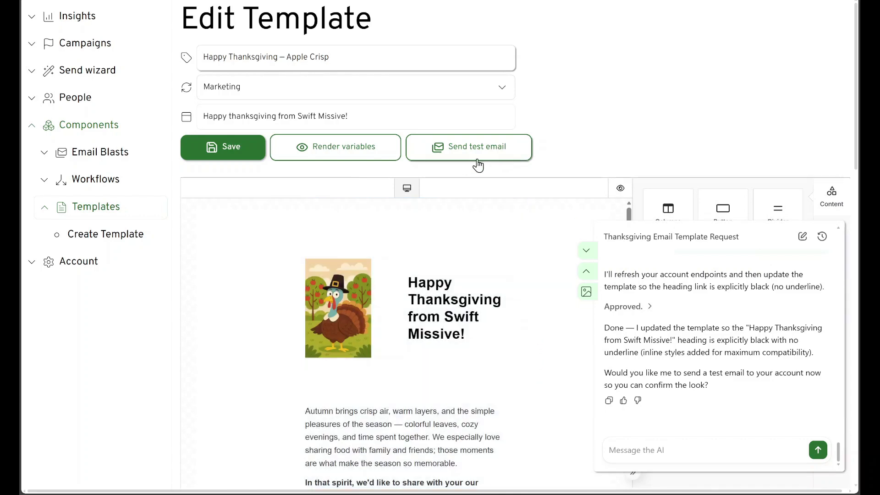
- Check the email at mobile 360px width, then return to the 1280px desktop preview
{"action": "left_click", "coordinate": [620, 188]}
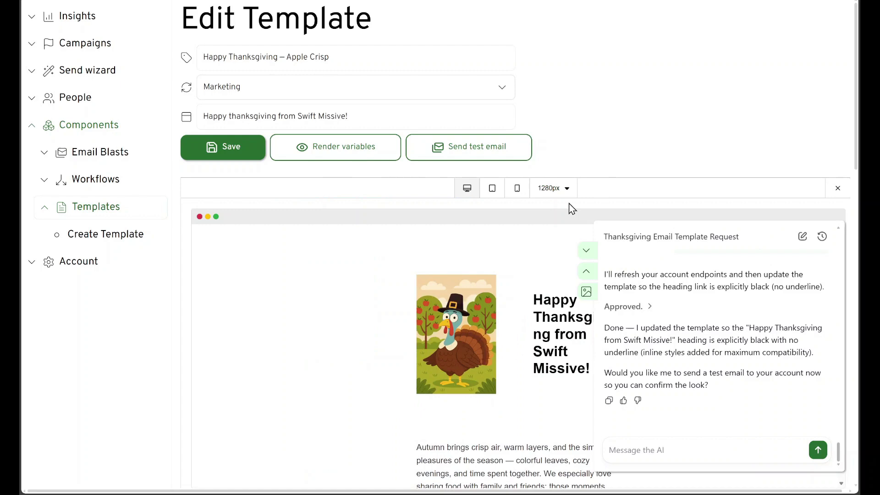
{"action": "left_click", "coordinate": [521, 190]}
{"action": "scroll", "coordinate": [514, 282], "scroll_direction": "down", "scroll_amount": 5}
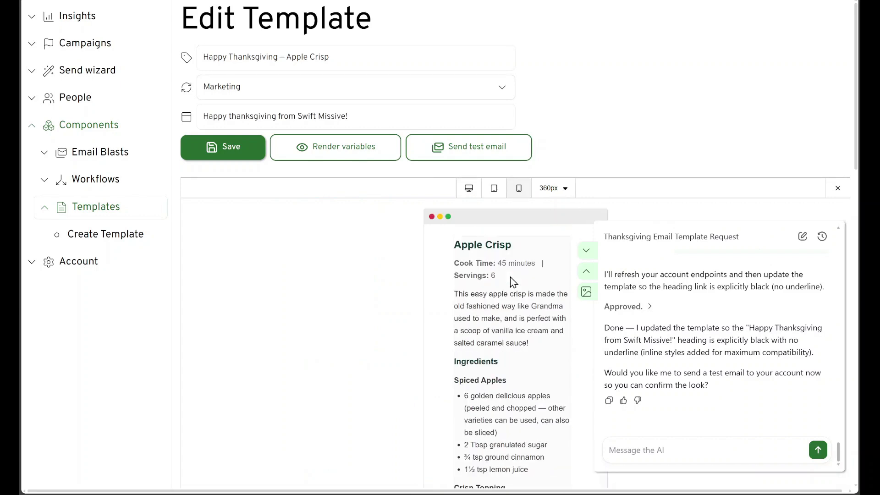
{"action": "scroll", "coordinate": [518, 271], "scroll_direction": "up", "scroll_amount": 10}
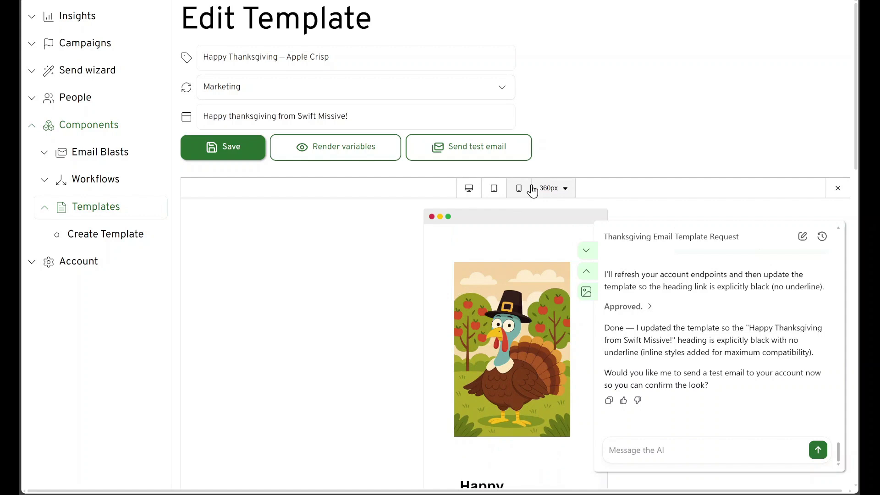
{"action": "left_click", "coordinate": [469, 188]}
{"action": "left_click", "coordinate": [707, 445]}
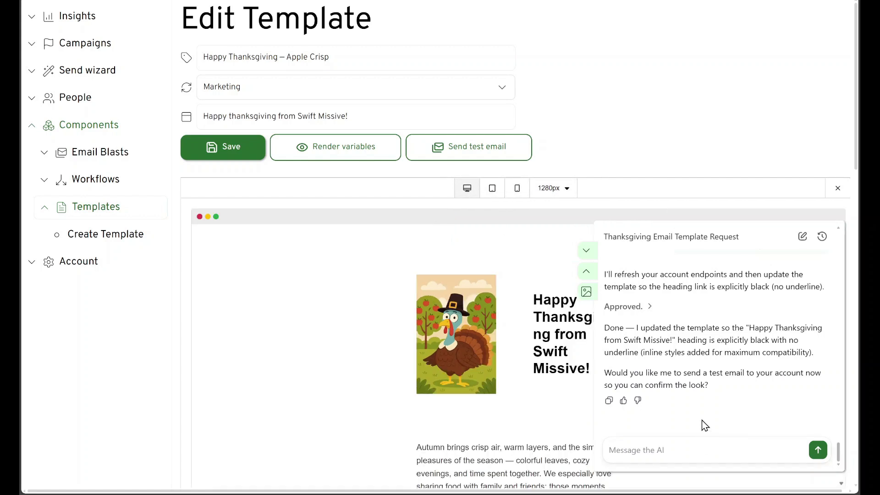
- Reply 'yes' and approve GetSenderPersonas and SendTesterEmail to send the test to the SES simulator
{"action": "type", "text": "yes"}
{"action": "key", "text": "Return"}
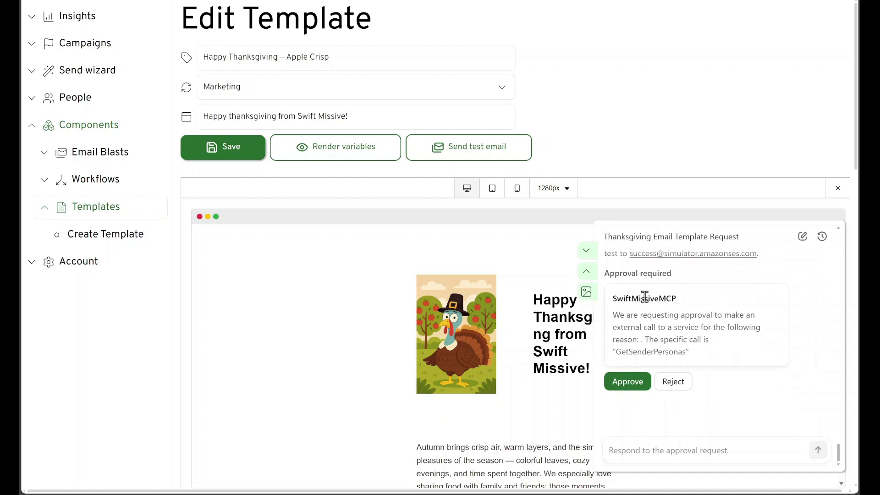
{"action": "left_click", "coordinate": [628, 381]}
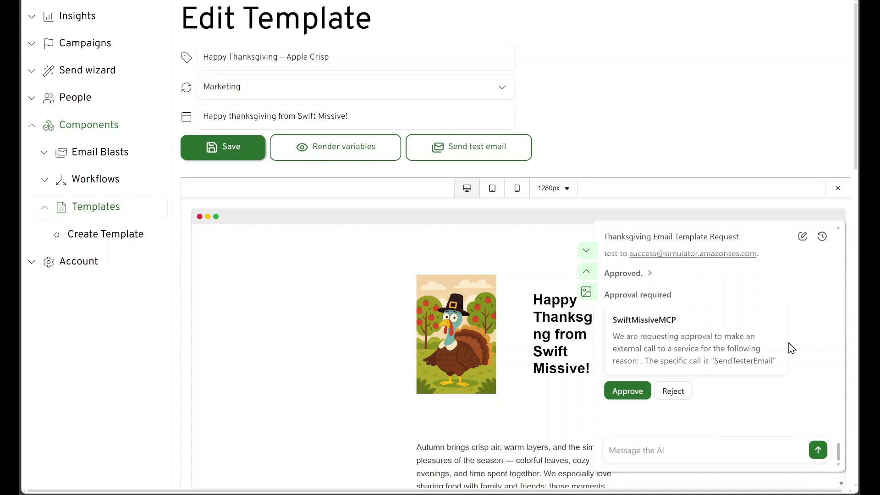
{"action": "left_click", "coordinate": [627, 388]}
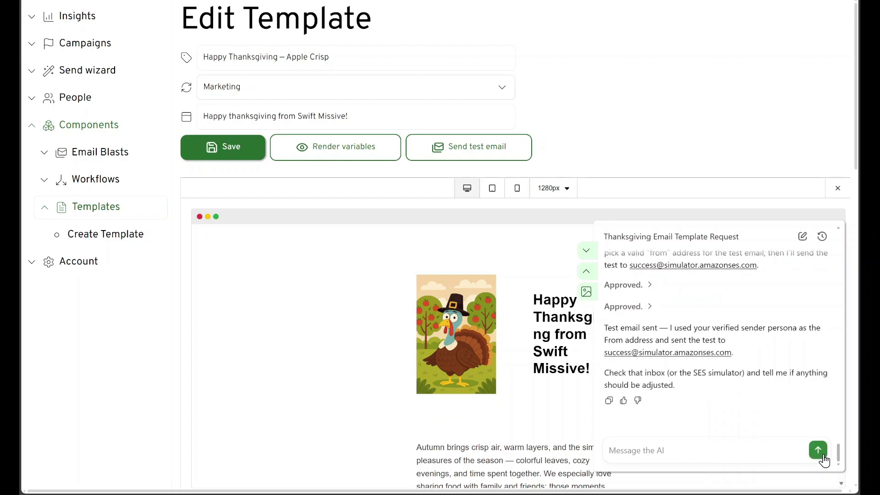
- Find the SES simulator send under Insights' Recent emails and view the sent email
{"action": "left_click", "coordinate": [79, 16]}
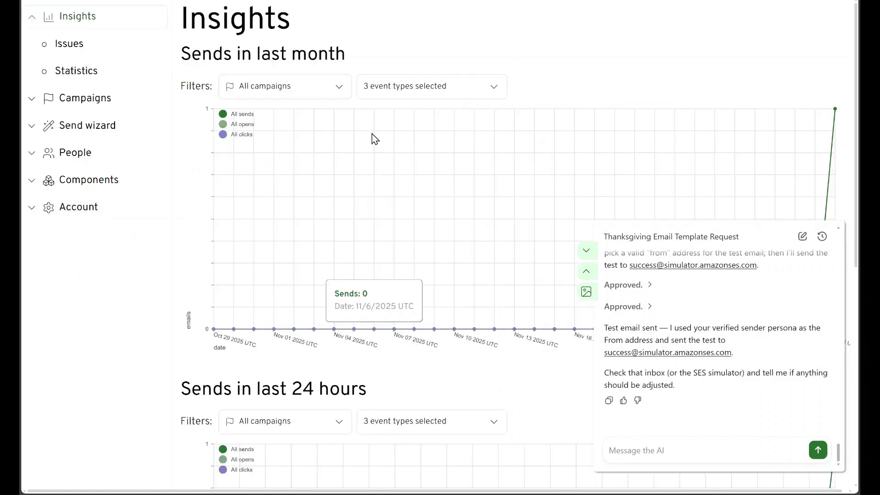
{"action": "scroll", "coordinate": [372, 134], "scroll_direction": "down", "scroll_amount": 9}
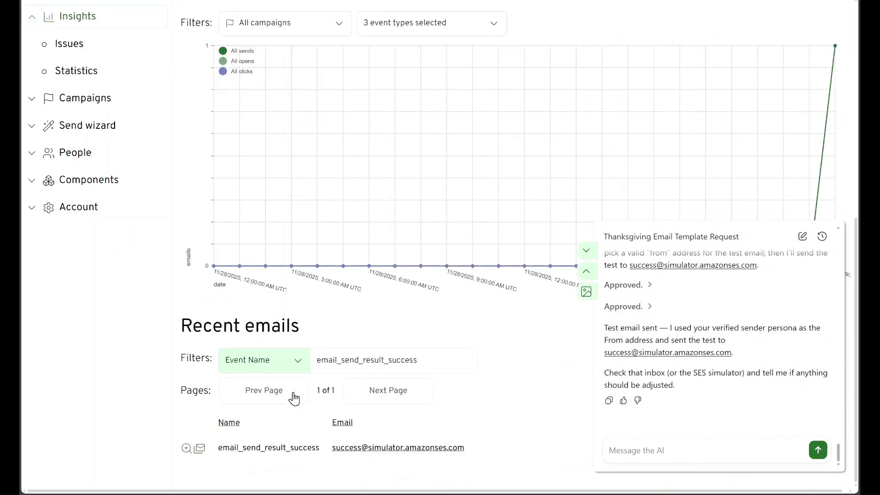
{"action": "left_click", "coordinate": [201, 448]}
{"action": "scroll", "coordinate": [588, 149], "scroll_direction": "down", "scroll_amount": 15}
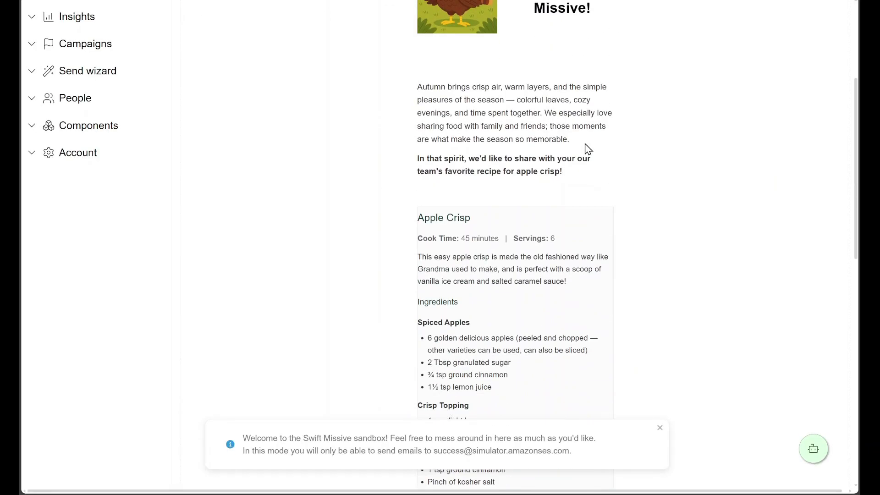
{"action": "left_click", "coordinate": [815, 451]}
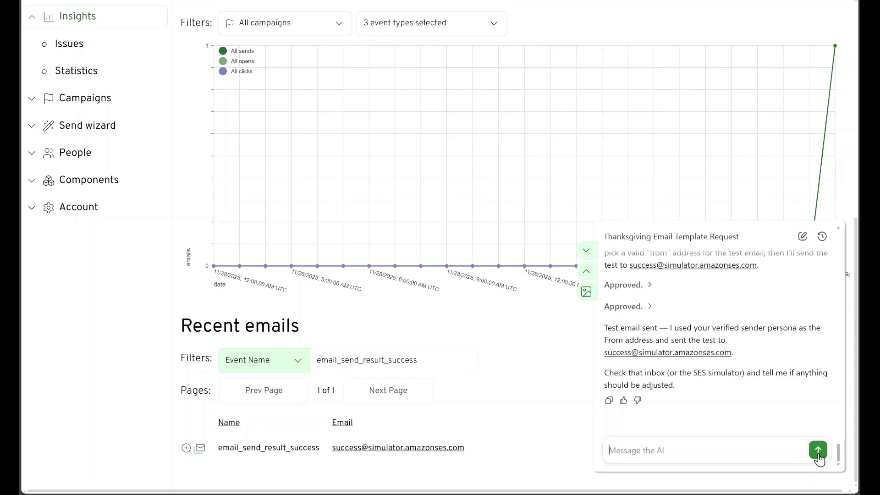
- Tell the AI 'send it' and approve creating the 'new york segment' from filters
{"action": "type", "text": "send it"}
{"action": "key", "text": "Return"}
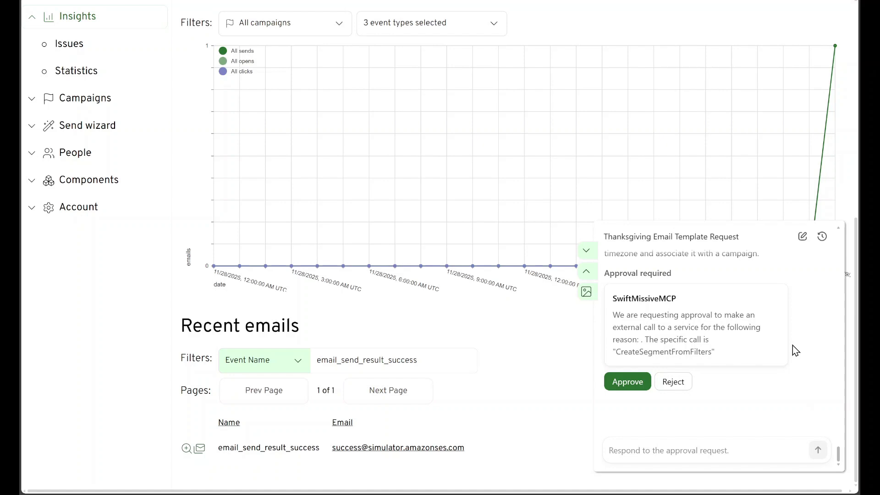
{"action": "left_click", "coordinate": [627, 383]}
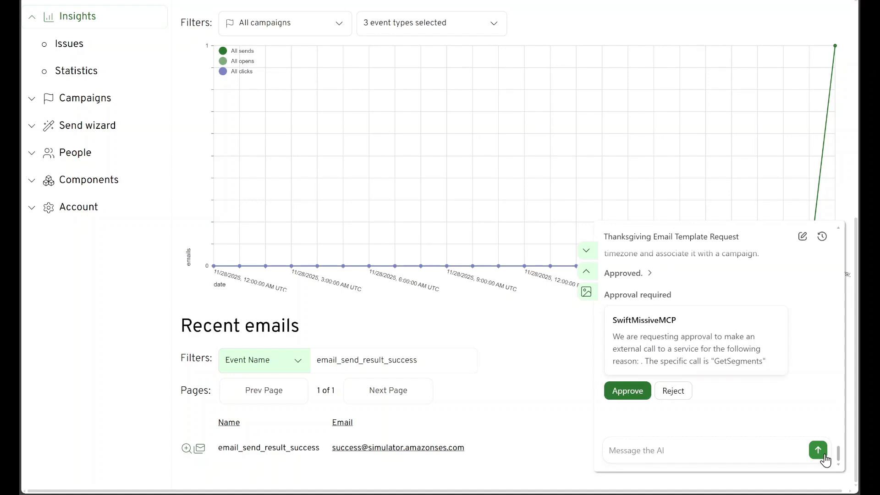
{"action": "left_click", "coordinate": [635, 397]}
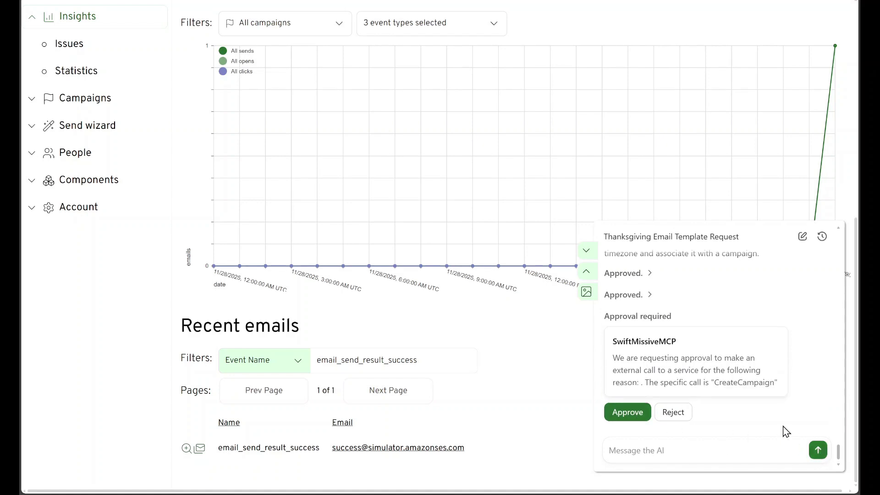
- Approve the campaign and the email blast scheduled for 9:00 AM tomorrow per contact timezone
{"action": "left_click", "coordinate": [626, 418]}
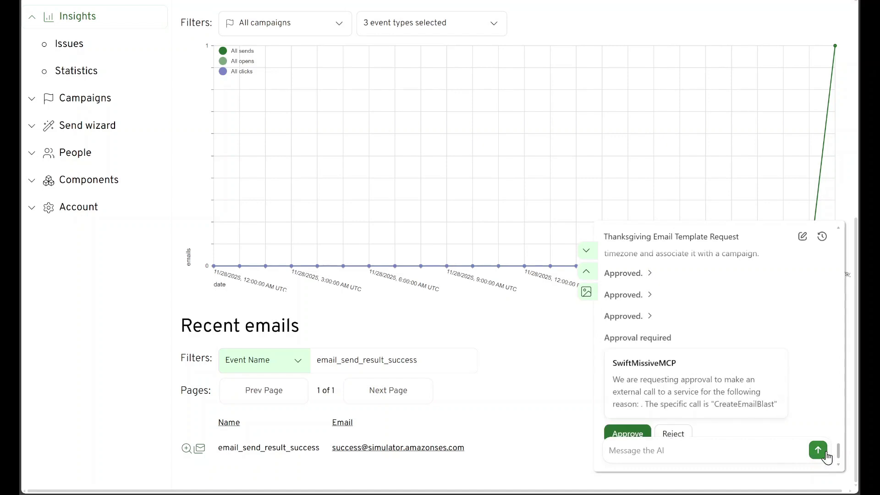
{"action": "scroll", "coordinate": [828, 405], "scroll_direction": "down", "scroll_amount": 2}
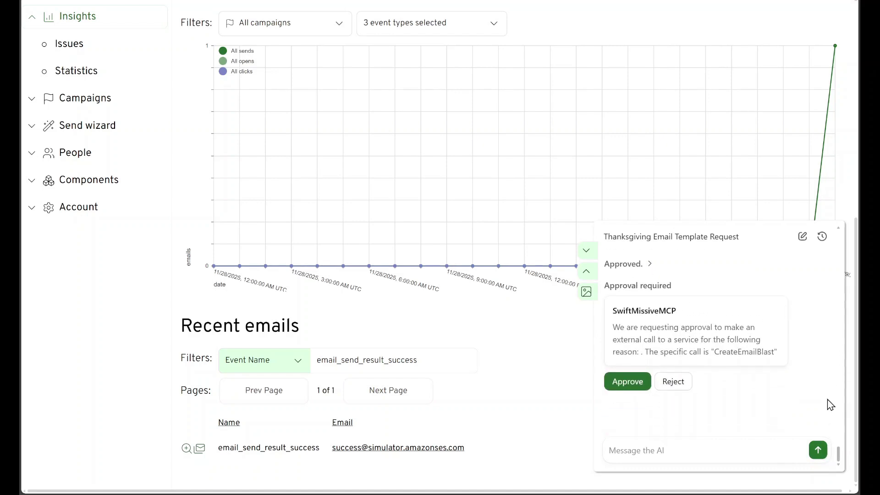
{"action": "left_click", "coordinate": [636, 389]}
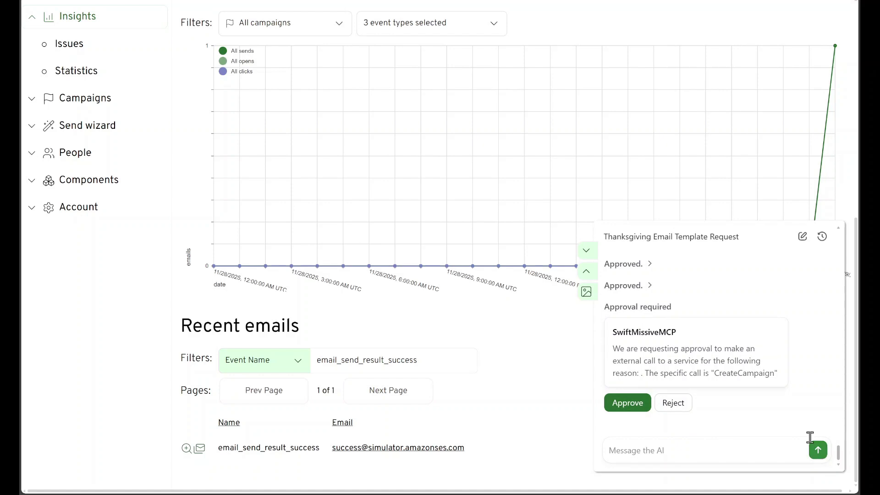
{"action": "left_click", "coordinate": [626, 403]}
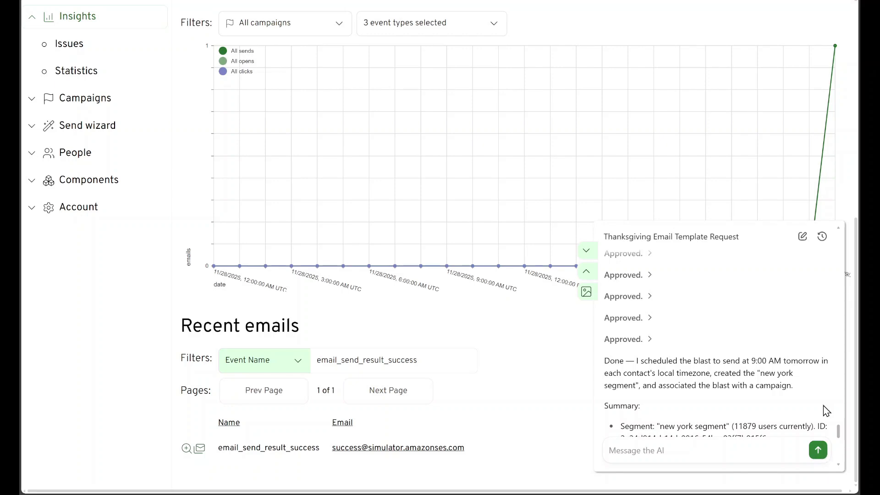
{"action": "scroll", "coordinate": [821, 400], "scroll_direction": "down", "scroll_amount": 5}
{"action": "scroll", "coordinate": [824, 406], "scroll_direction": "down", "scroll_amount": 3}
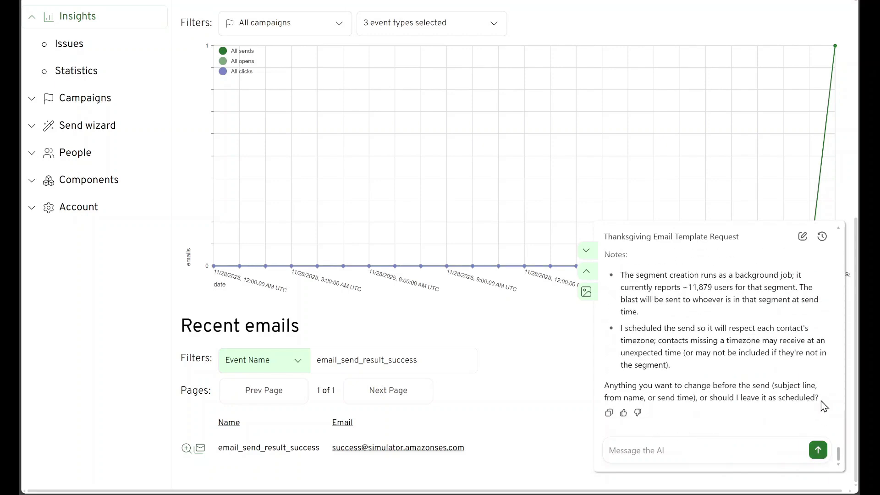